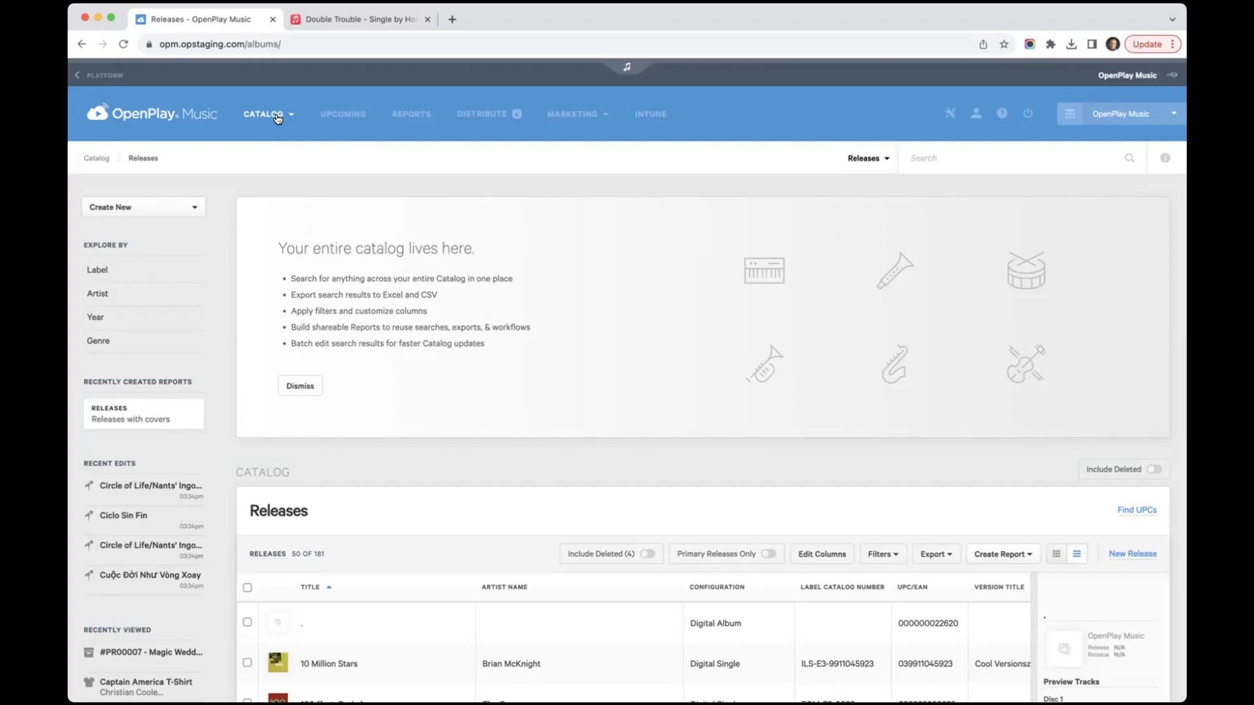
Expand the CATALOG menu and its Create New options, then reopen the CATALOG menu.
left_click(277, 119)
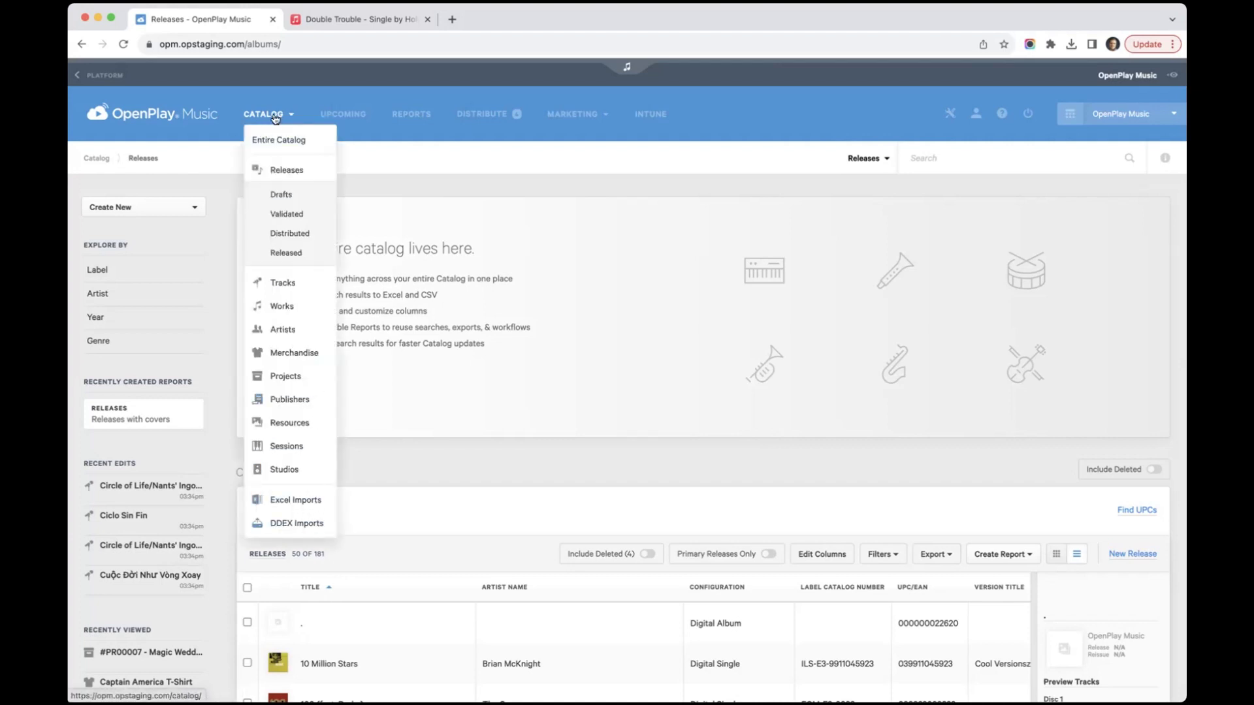
left_click(182, 200)
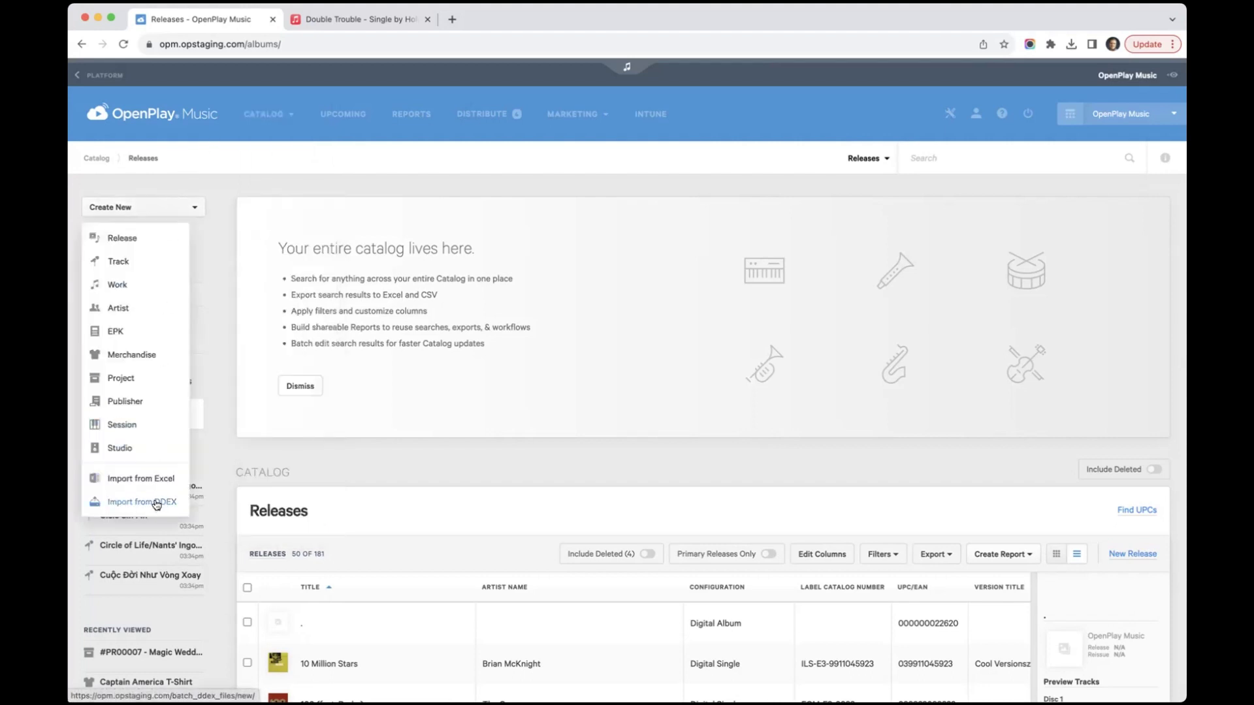
left_click(267, 115)
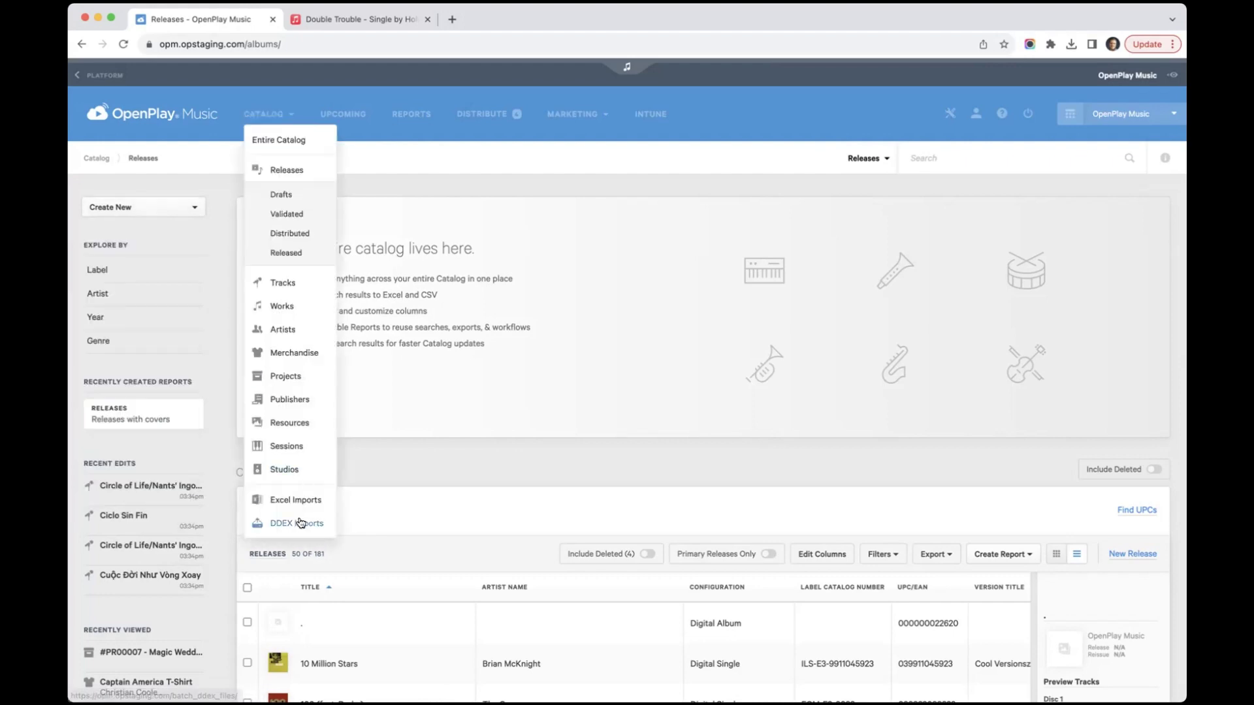
Go to the DDEX Imports page and bring up the Import from DDEX dialog via New Import.
left_click(300, 523)
scroll(514, 420, "down", 1)
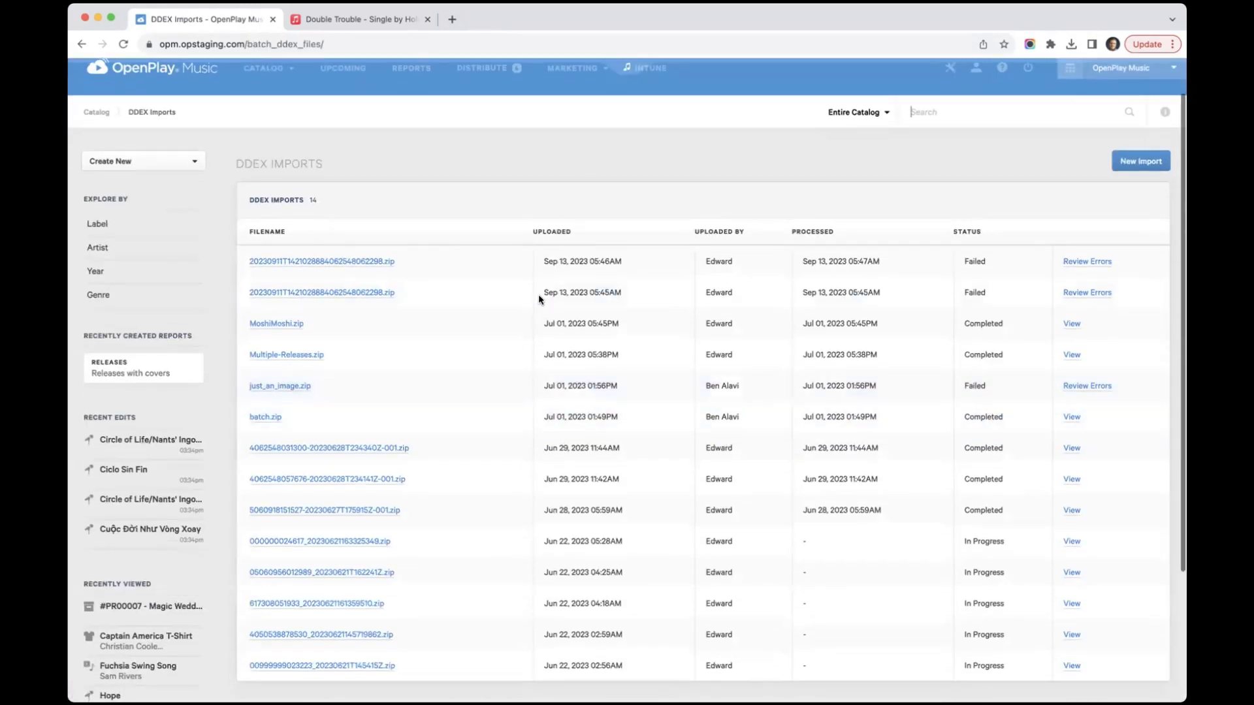
scroll(686, 314, "up", 1)
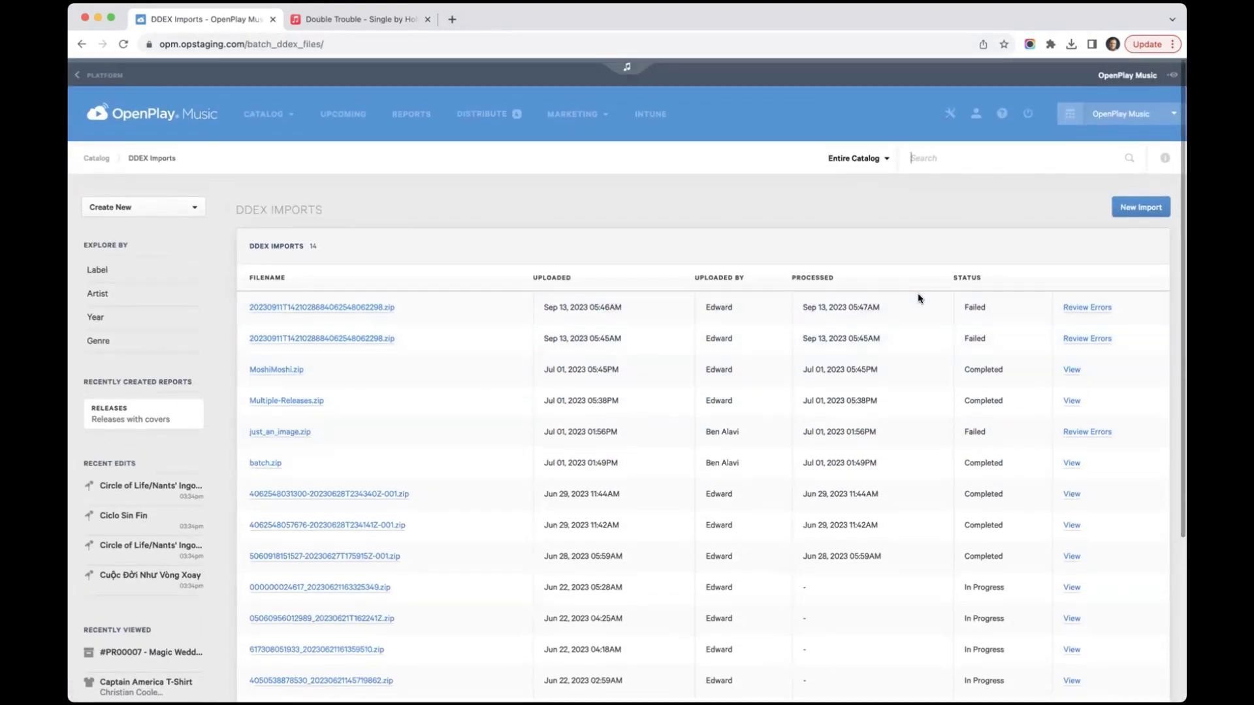
left_click(1140, 207)
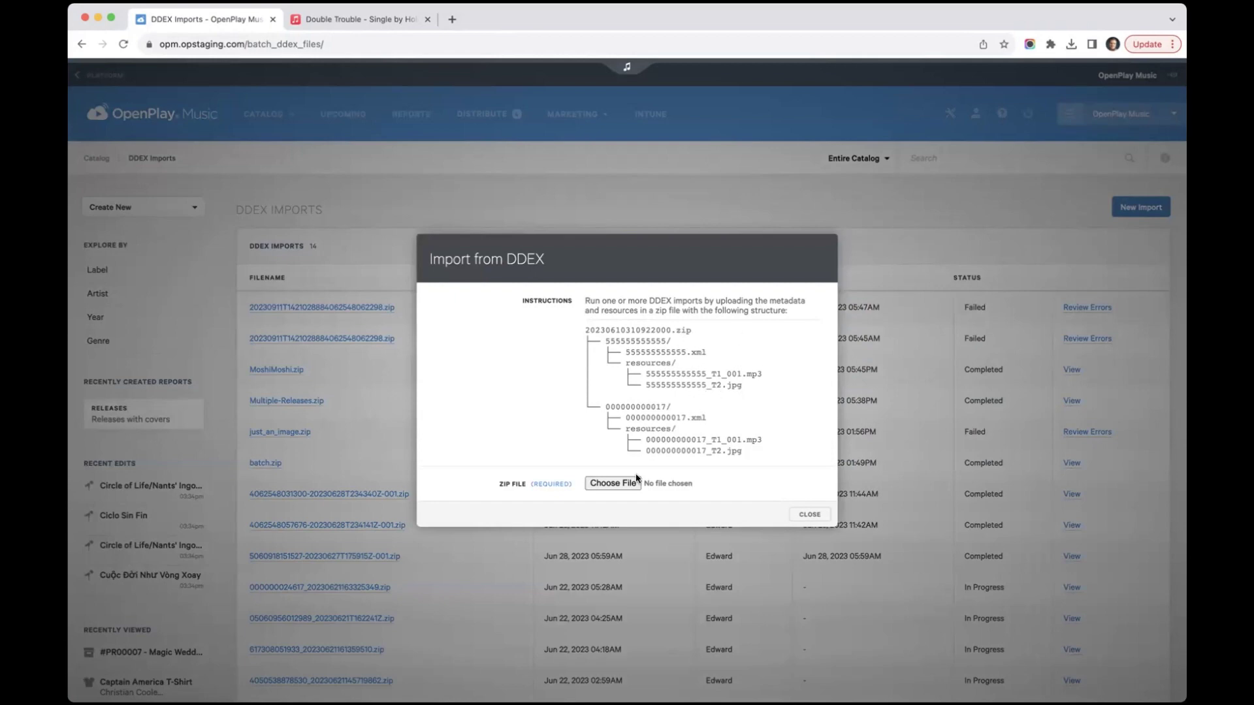
Close the import instructions, then check MoshiMoshi.zip and batch.zip details, returning to the list each time.
left_click(809, 513)
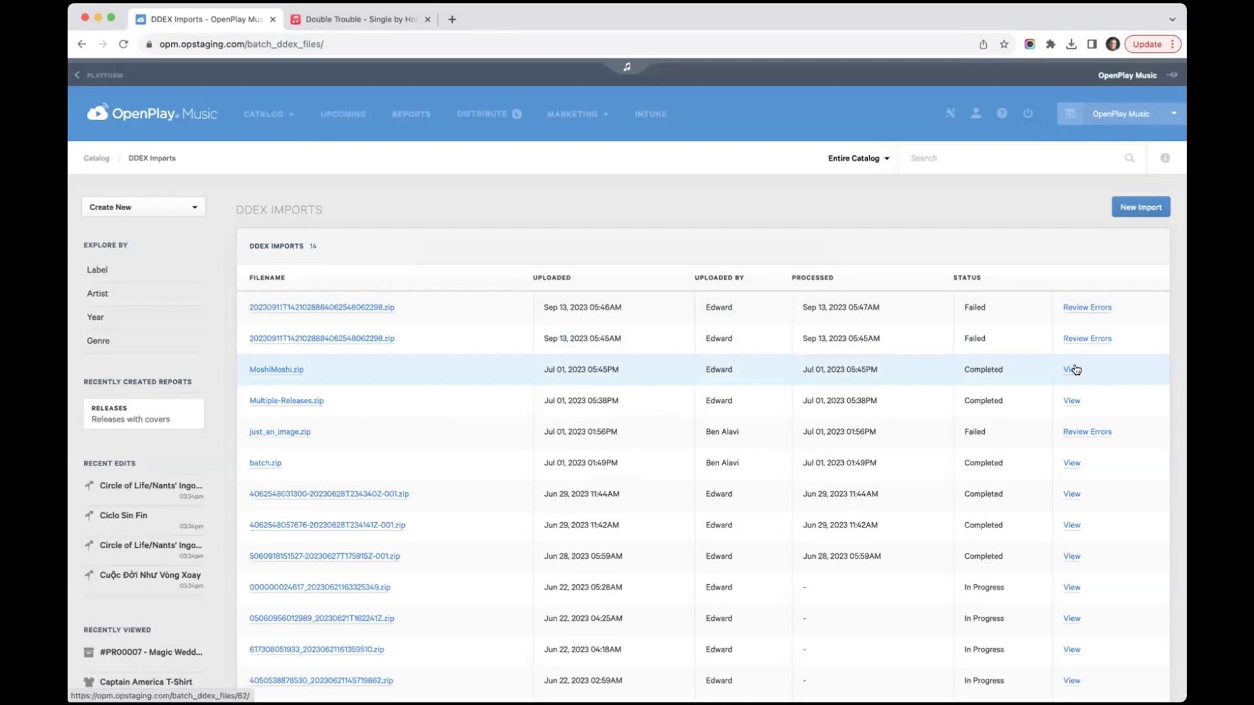
left_click(1072, 370)
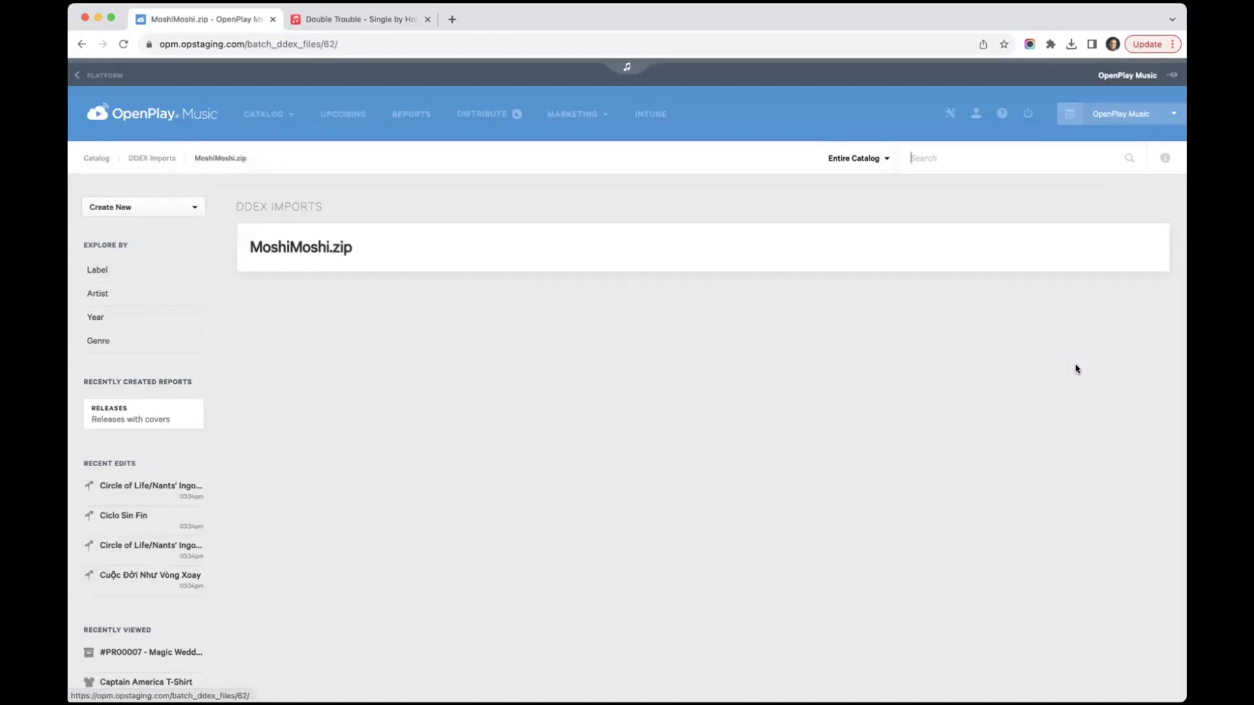
left_click(81, 43)
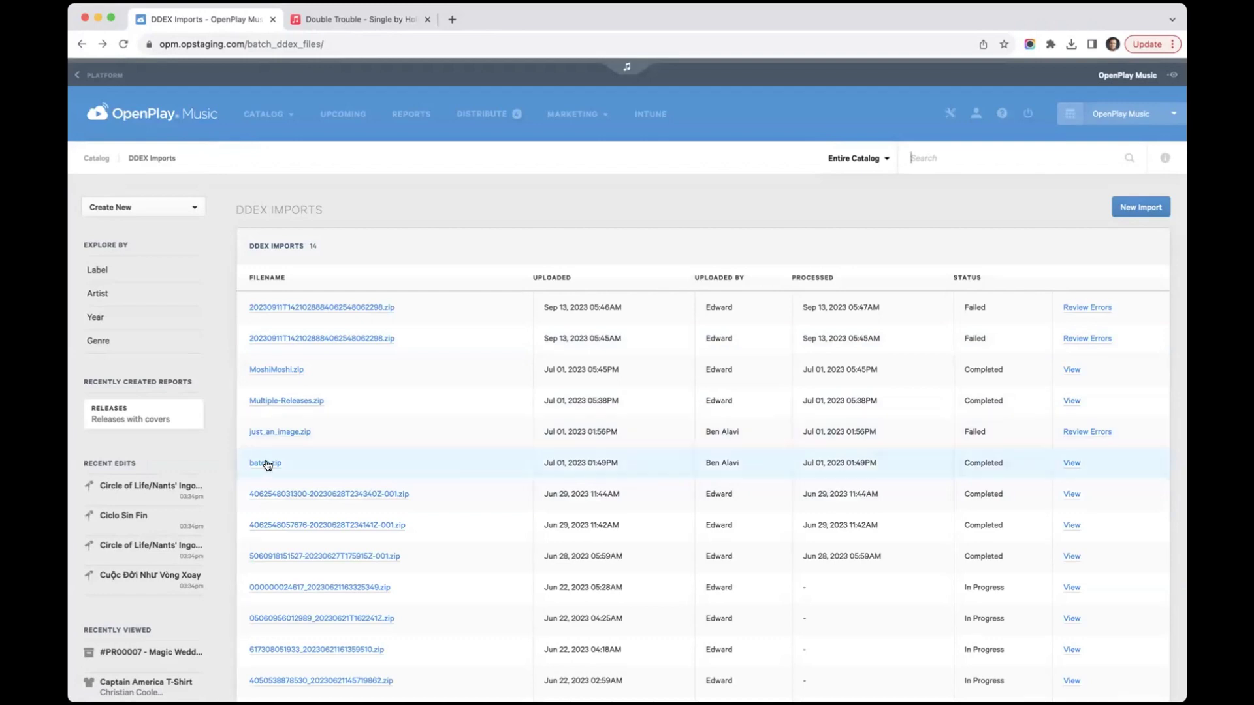
left_click(291, 493)
left_click(83, 44)
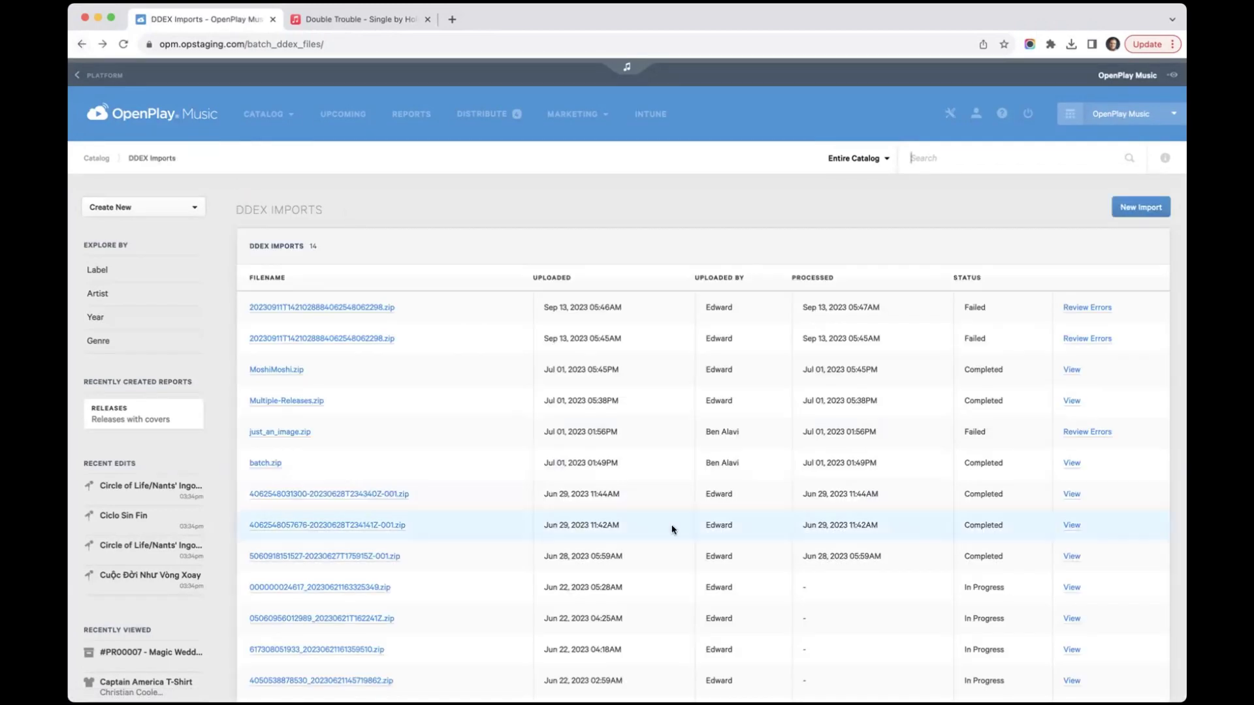
scroll(1081, 472, "down", 1)
scroll(1081, 472, "up", 1)
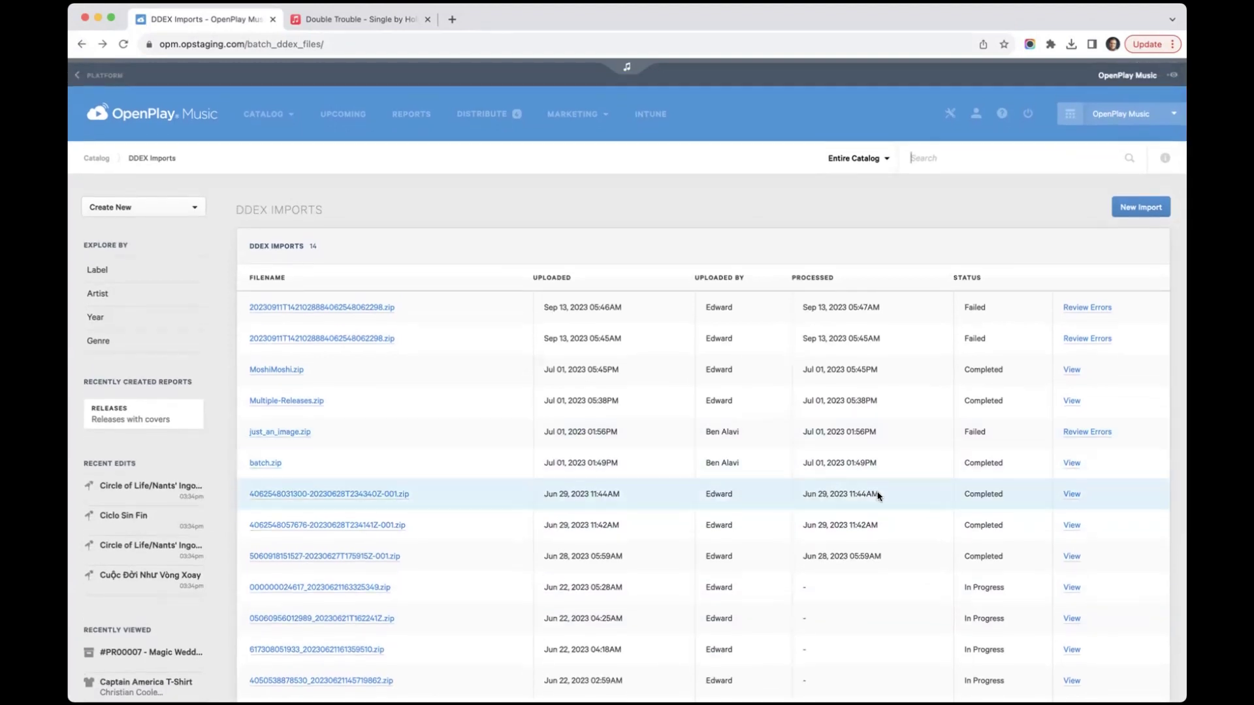
Open Review Errors for the top Failed import to see its resource timeout error.
left_click(1086, 307)
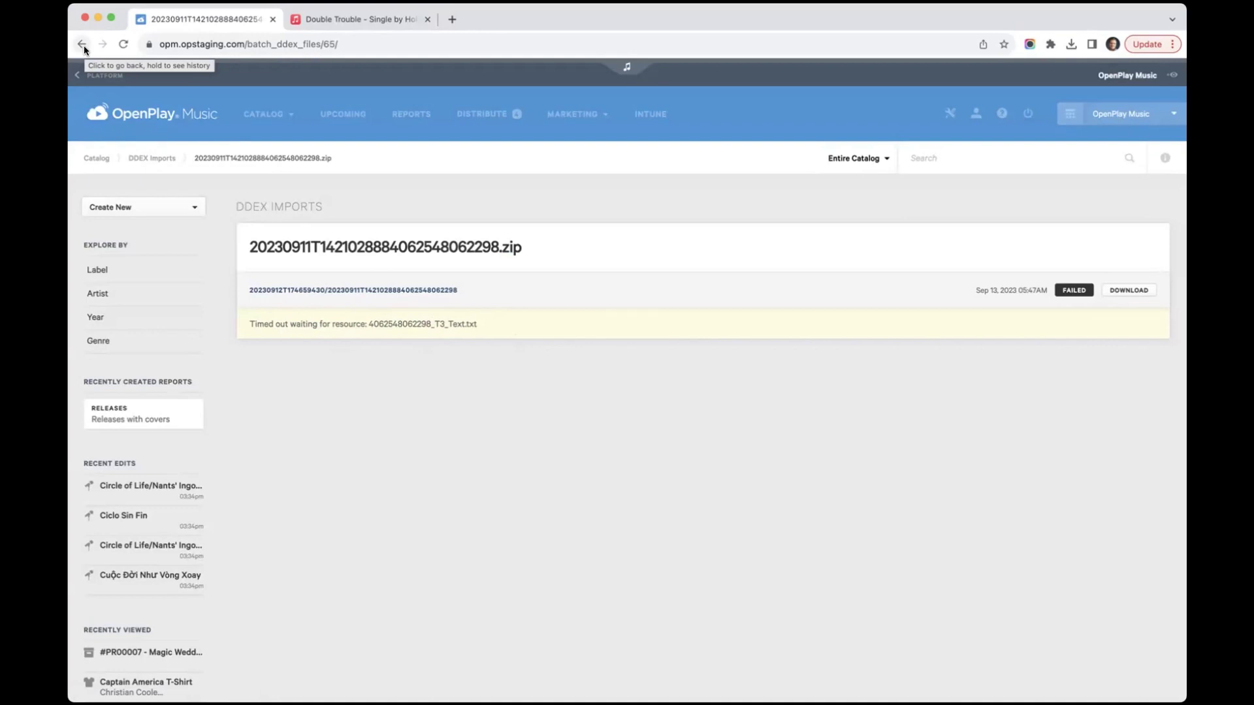
Go back from the failed import's error page to the 14-file DDEX Imports list.
left_click(84, 45)
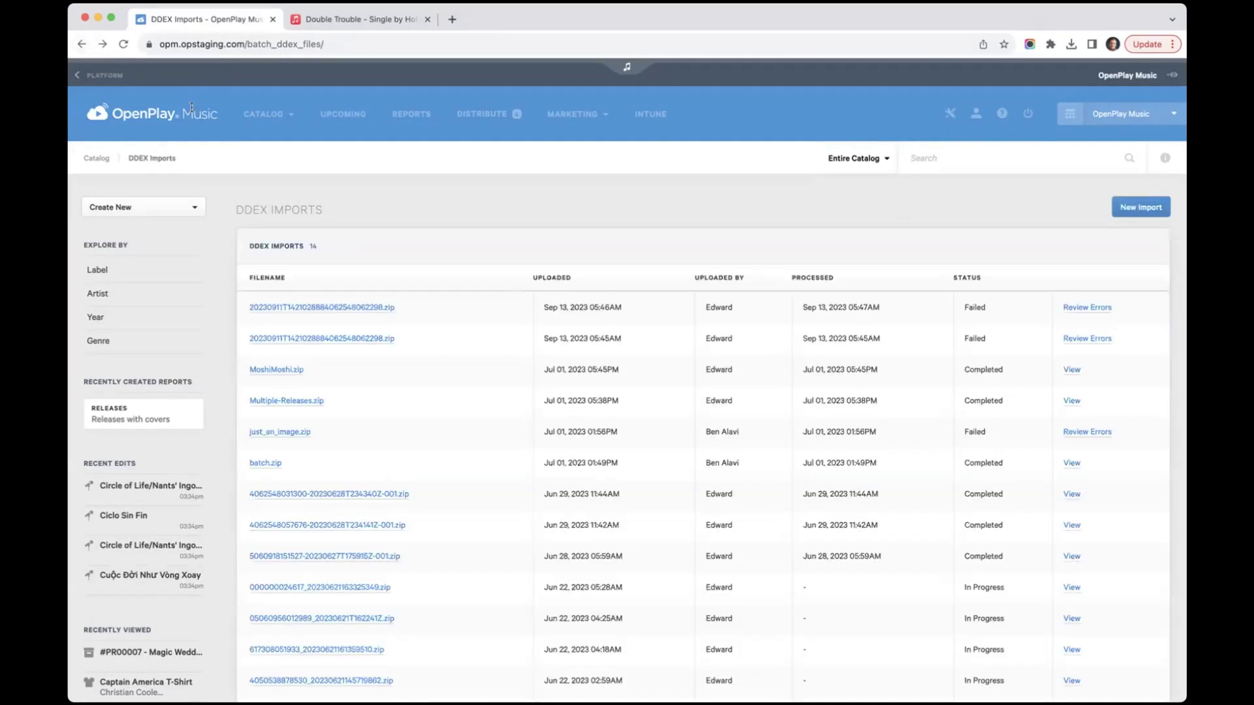